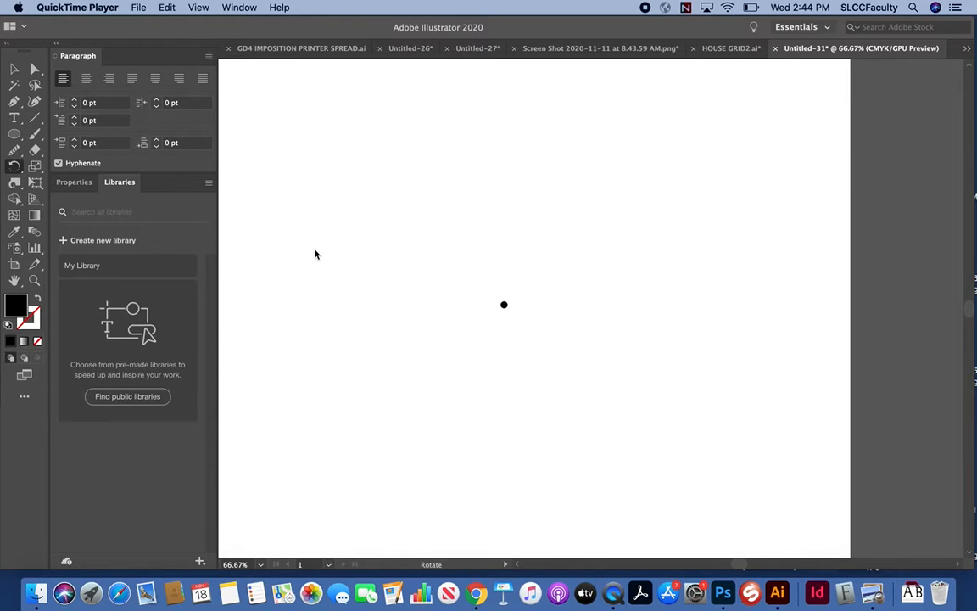
Draw a small black circle near the artboard's upper edge and nudge it into vertical alignment with the centre dot
click(14, 138)
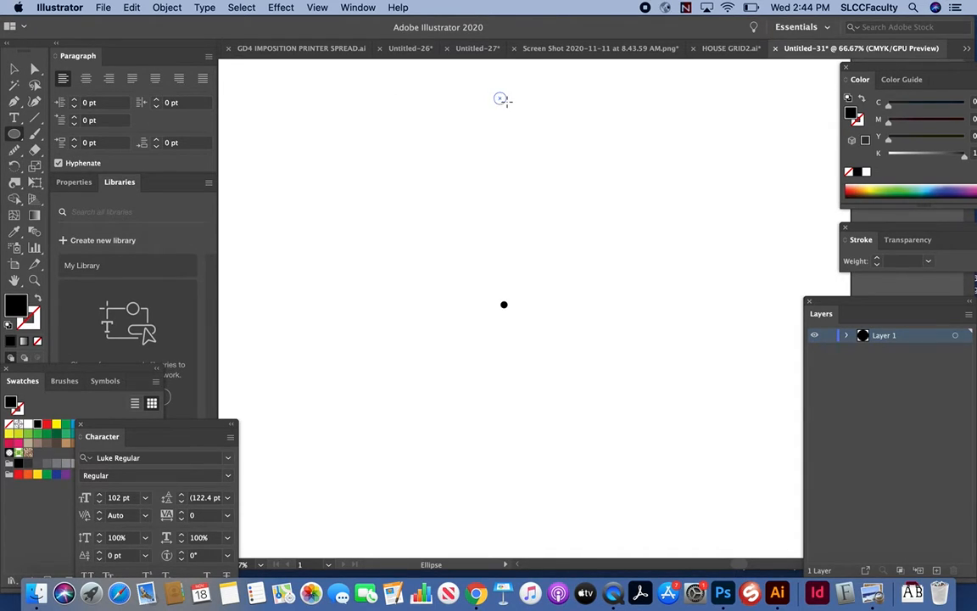
drag(501, 99, 508, 106)
key(Right)
key(Right)
key(Right)
key(Right)
key(Right)
key(Right)
key(Right)
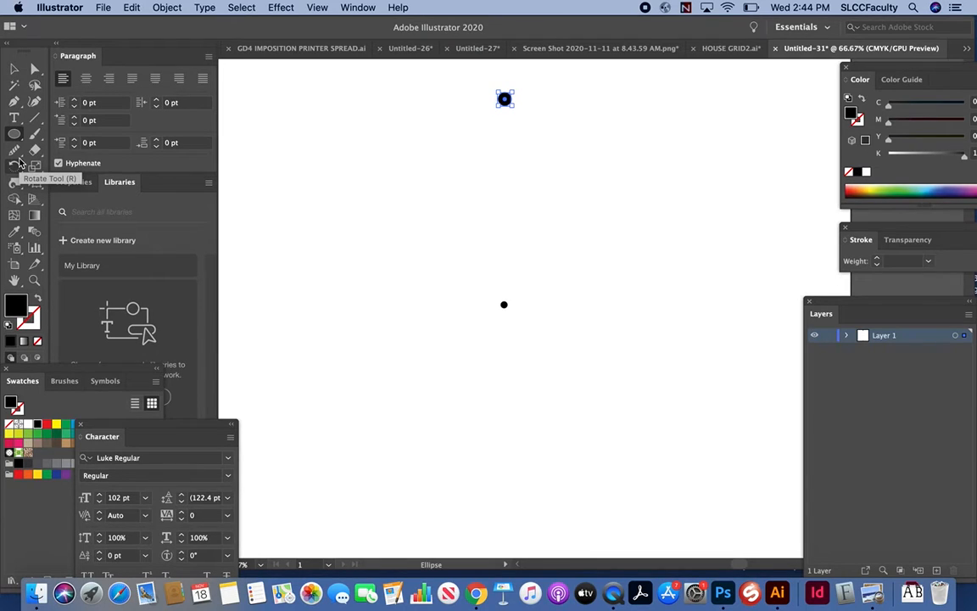
key(Left)
key(Left)
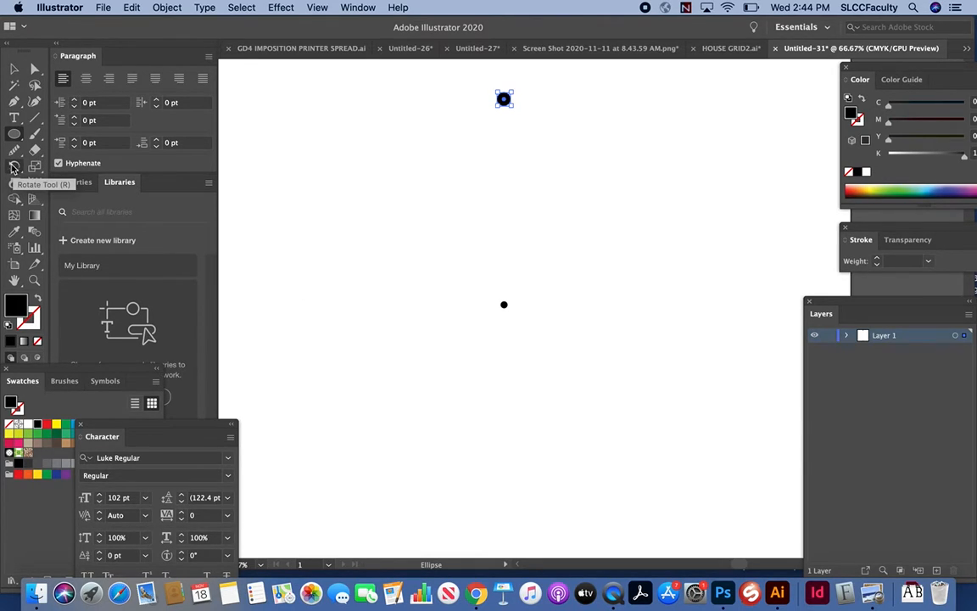
Create a copy of the upper circle rotated 30° around the centre dot
click(14, 167)
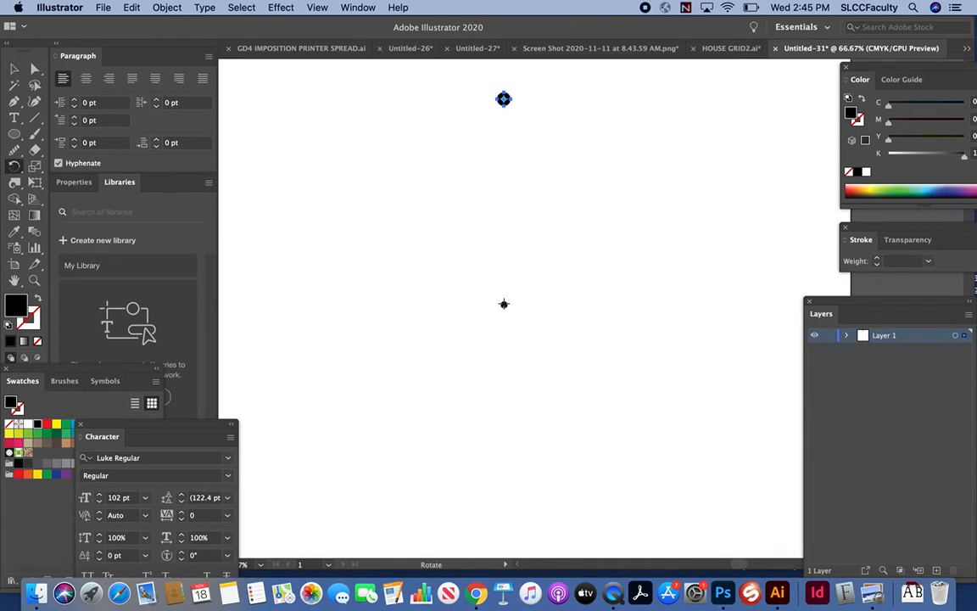
alt+click(504, 304)
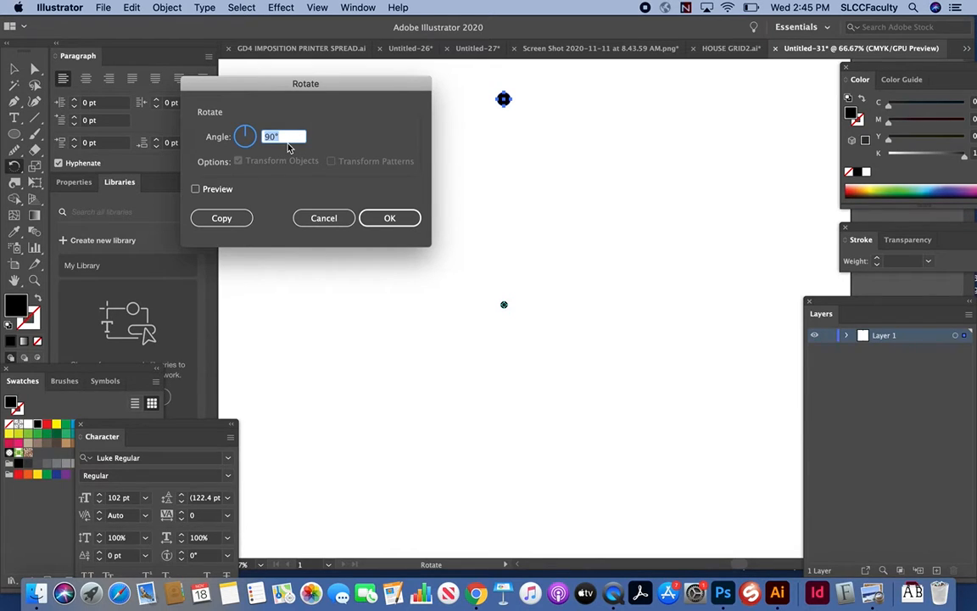
text(30)
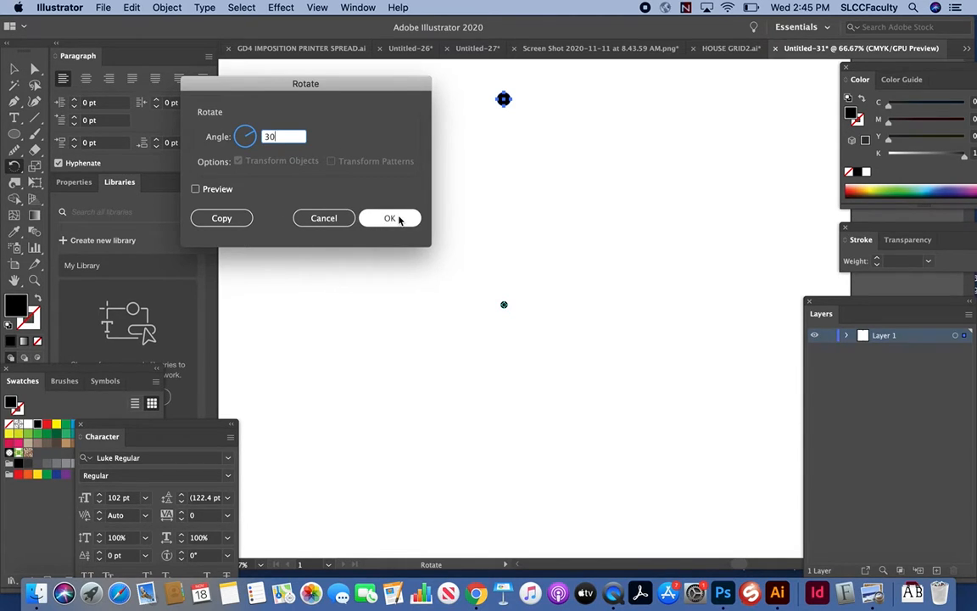
click(225, 219)
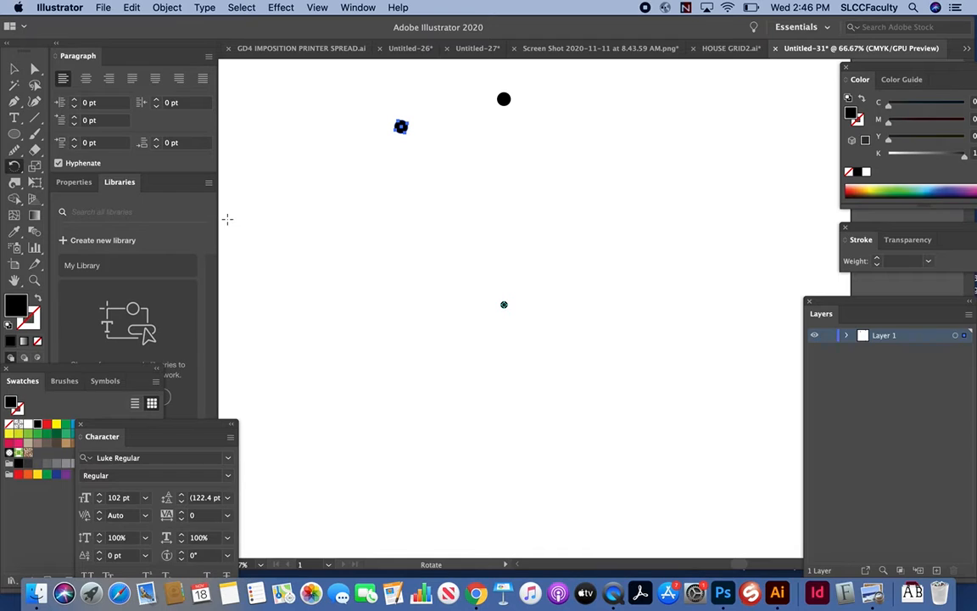
Repeat the 30° rotated copy until twelve circles form a full ring around the centre dot
key(super+d)
key(super+d)
key(super+d)
key(super+d)
key(super+d)
key(super+d)
key(super+d)
key(super+d)
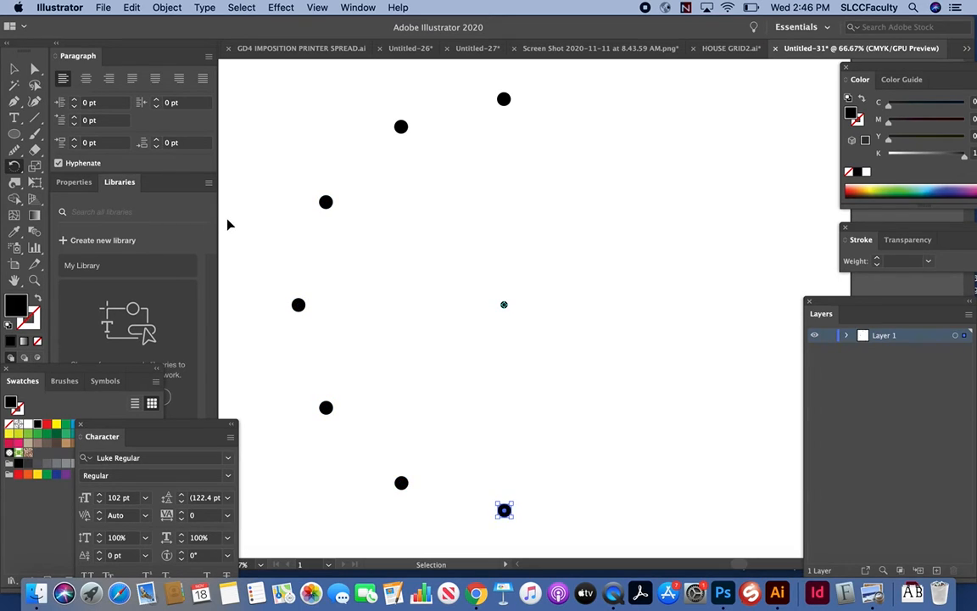
key(super+d)
key(super+d)
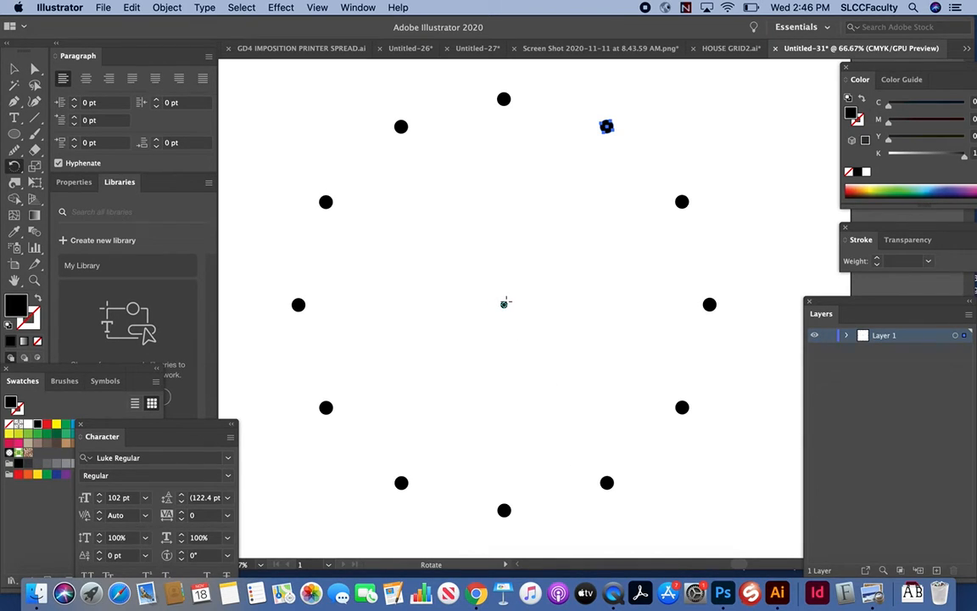
Undo all the 30° rotated copies, leaving only the original upper circle and the centre dot
key(v)
key(super+z)
key(super+z)
key(super+z)
key(super+z)
key(super+z)
key(super+z)
key(super+z)
key(super+z)
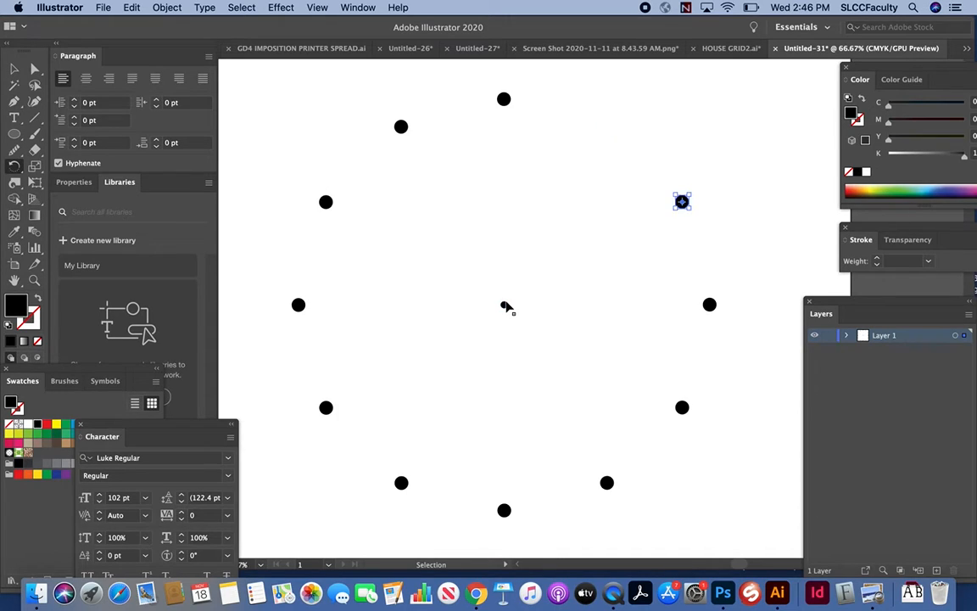
key(super+z)
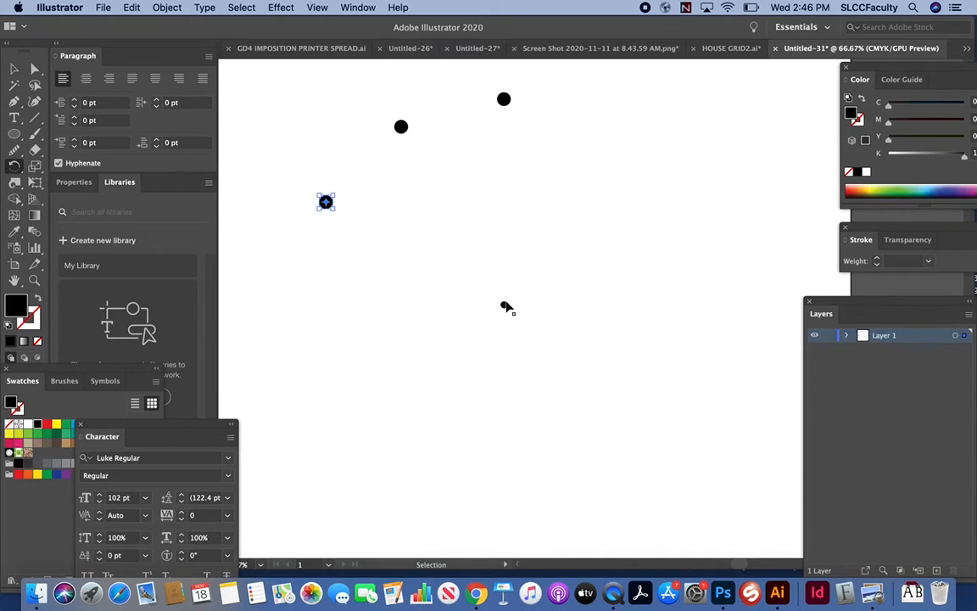
key(super+z)
key(super+z)
Create a copy of the upper circle rotated 60° around the centre dot
click(443, 196)
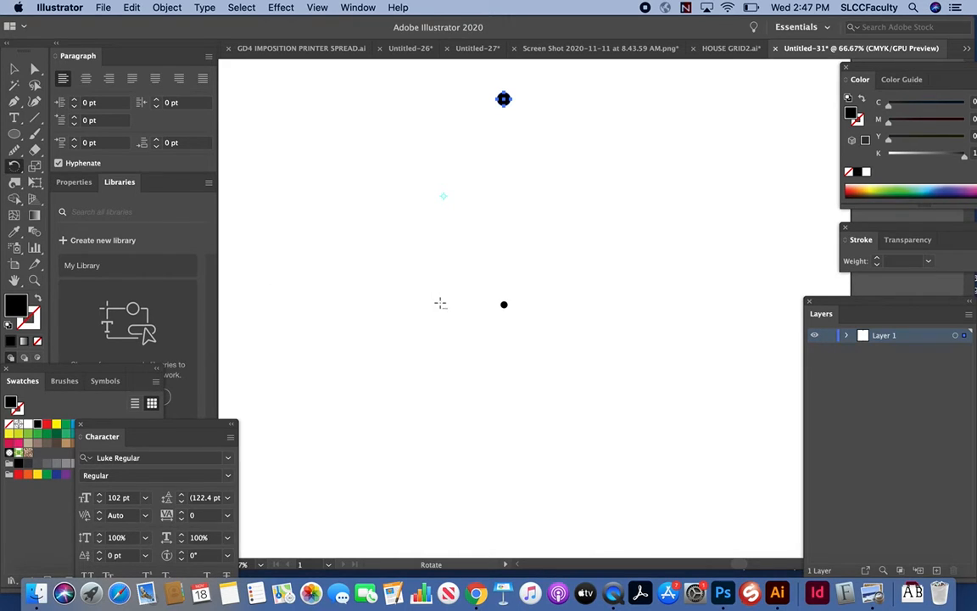
alt+click(504, 305)
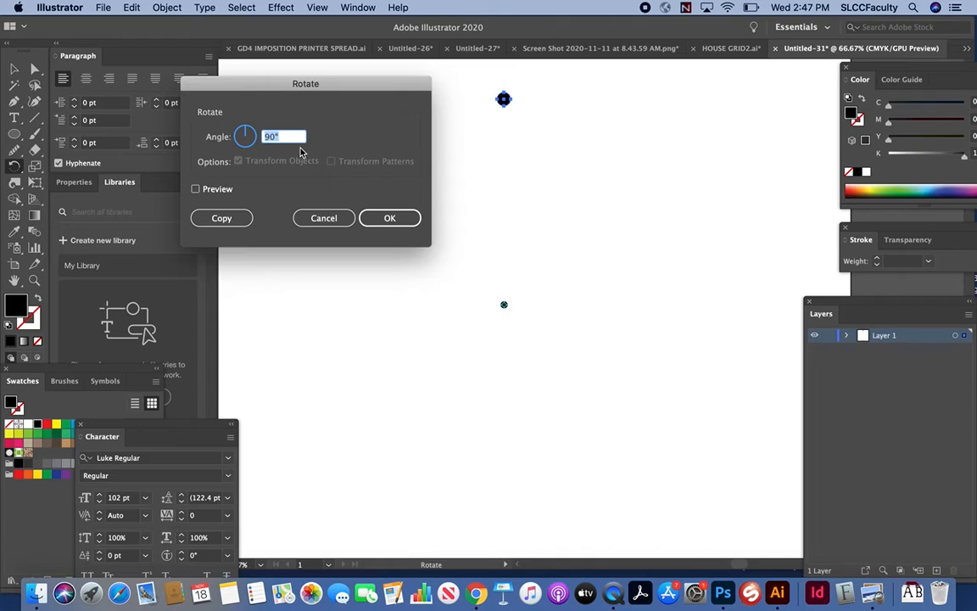
text(60)
click(220, 218)
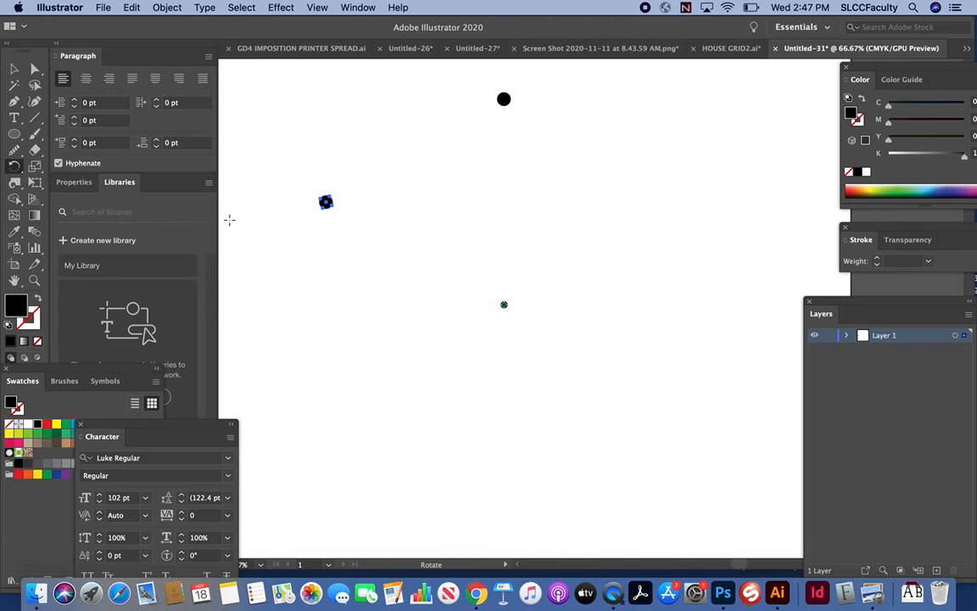
Repeat the 60° rotated copy until six circles form a full ring around the centre dot
key(super+d)
key(super+d)
key(super+d)
key(super+d)
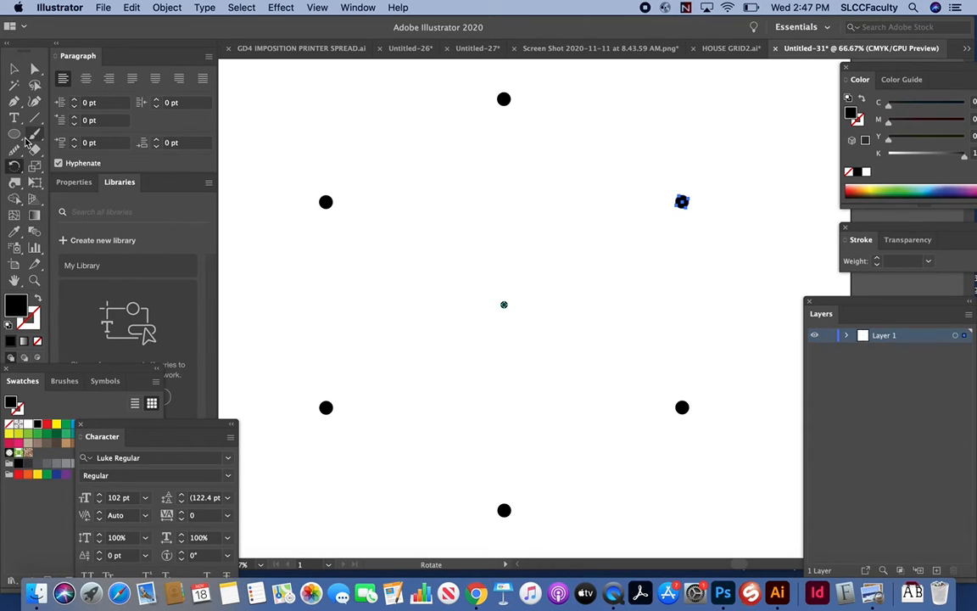
Draw a small square between the uppermost and upper-left circles, slightly inside the ring, and fill it with red
click(15, 134)
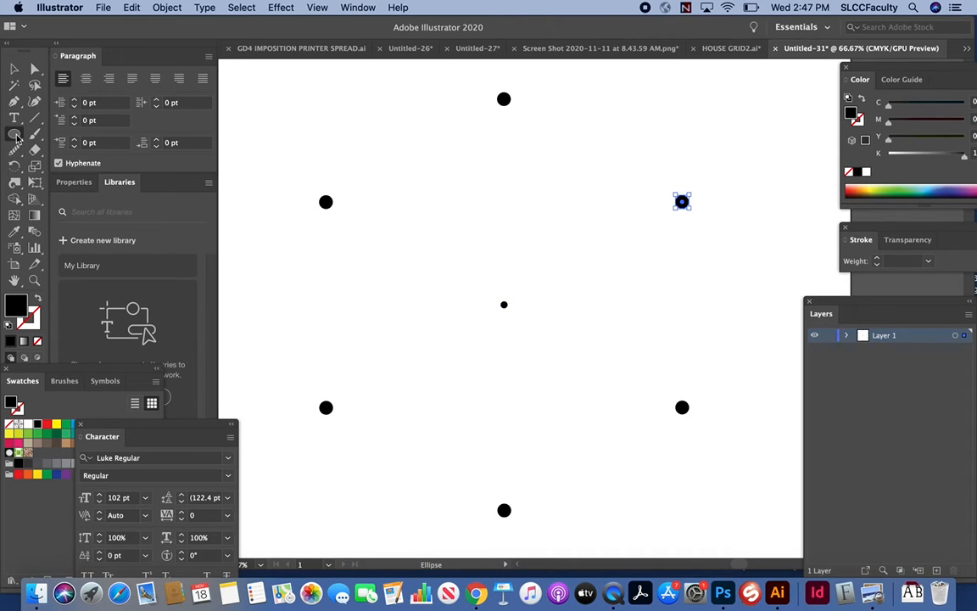
click(16, 134)
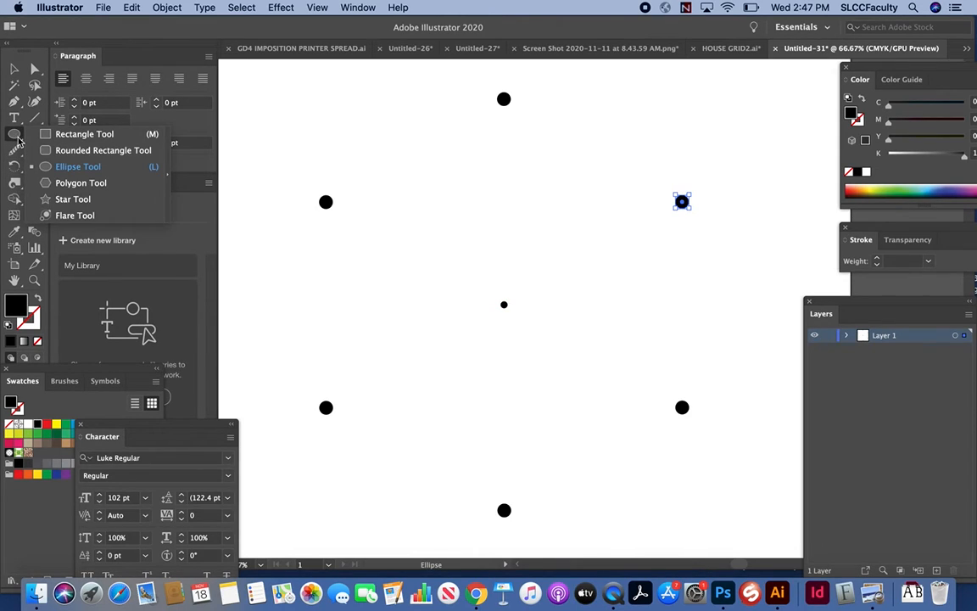
click(51, 136)
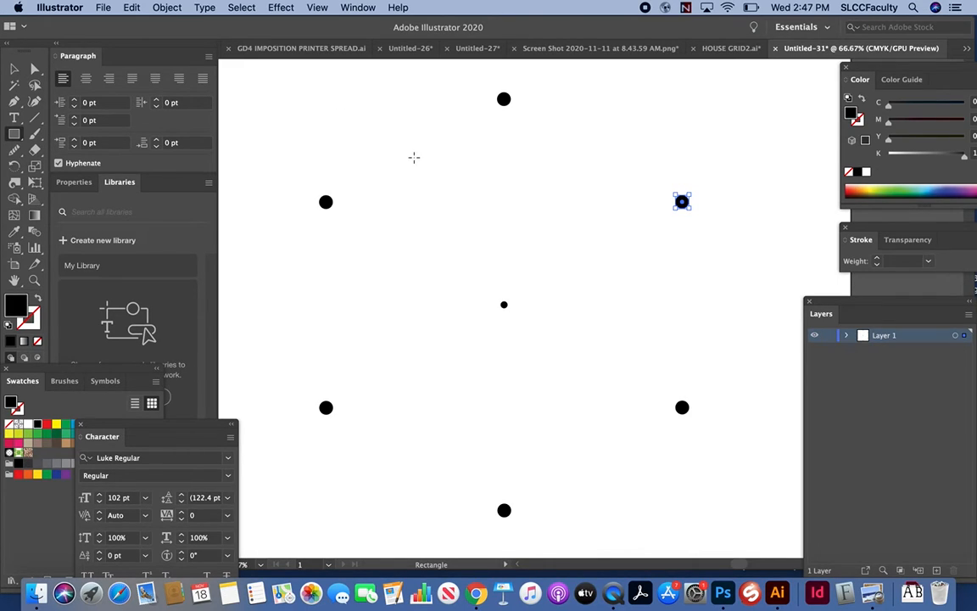
drag(412, 158, 427, 171)
click(852, 185)
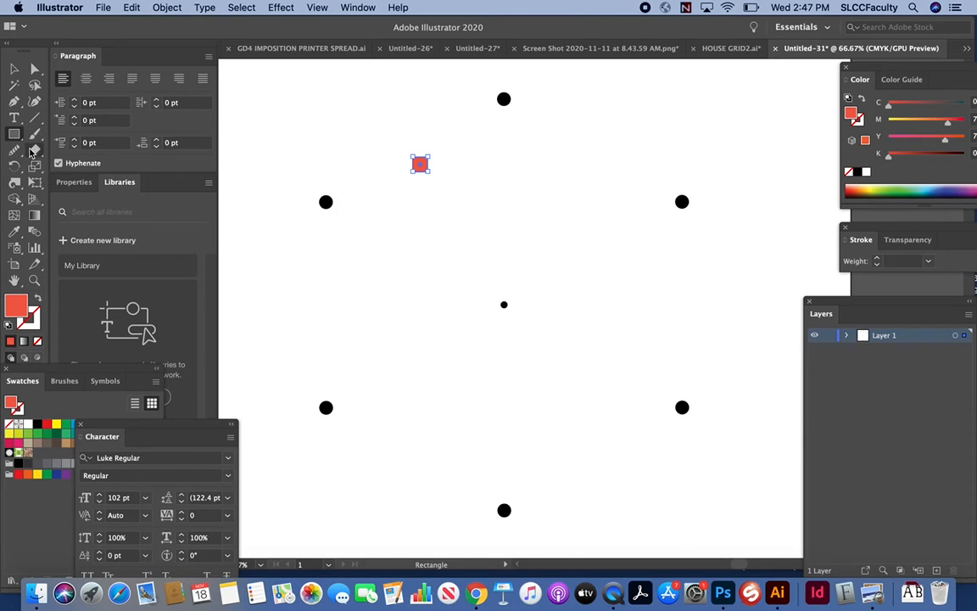
Select the red square and nudge it slightly upward
click(13, 68)
click(274, 150)
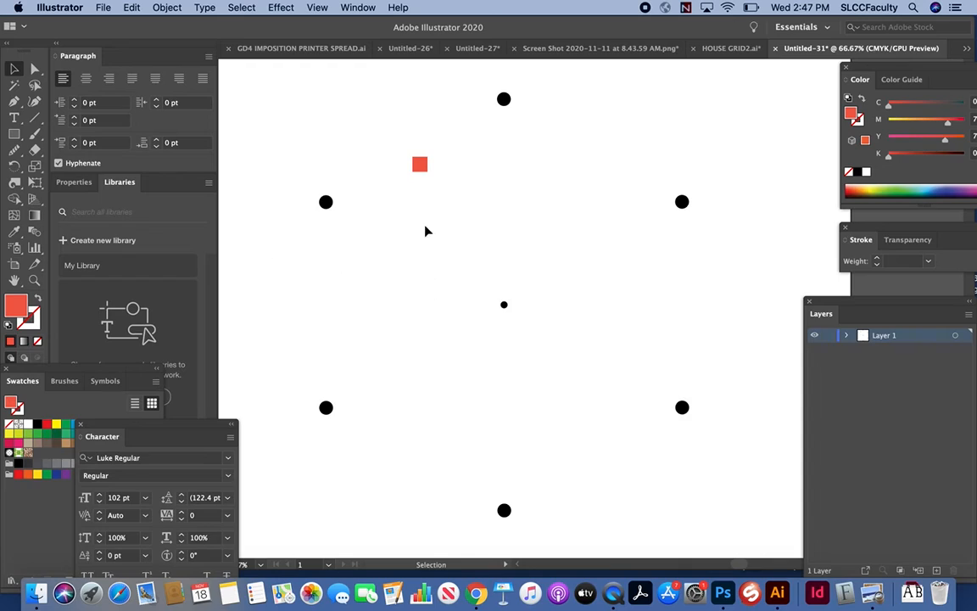
click(421, 169)
key(Up)
key(Up)
key(Up)
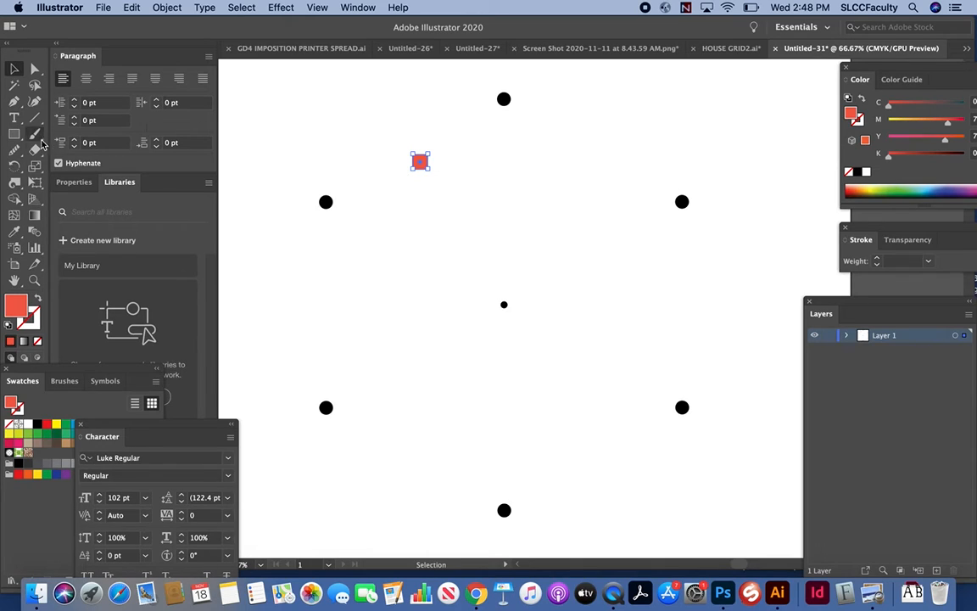
Create a copy of the red square rotated 60° around the centre dot
click(13, 167)
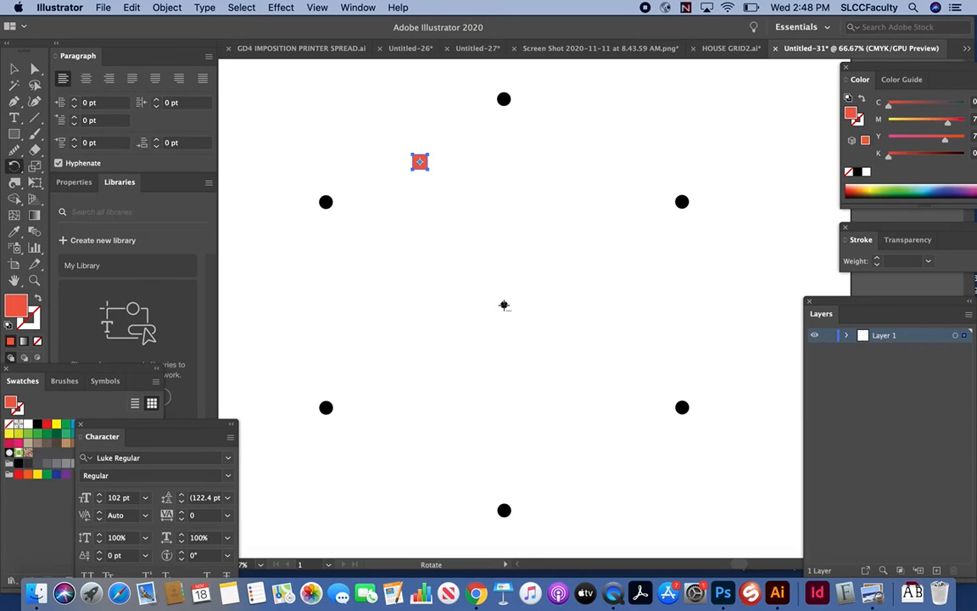
alt+click(504, 306)
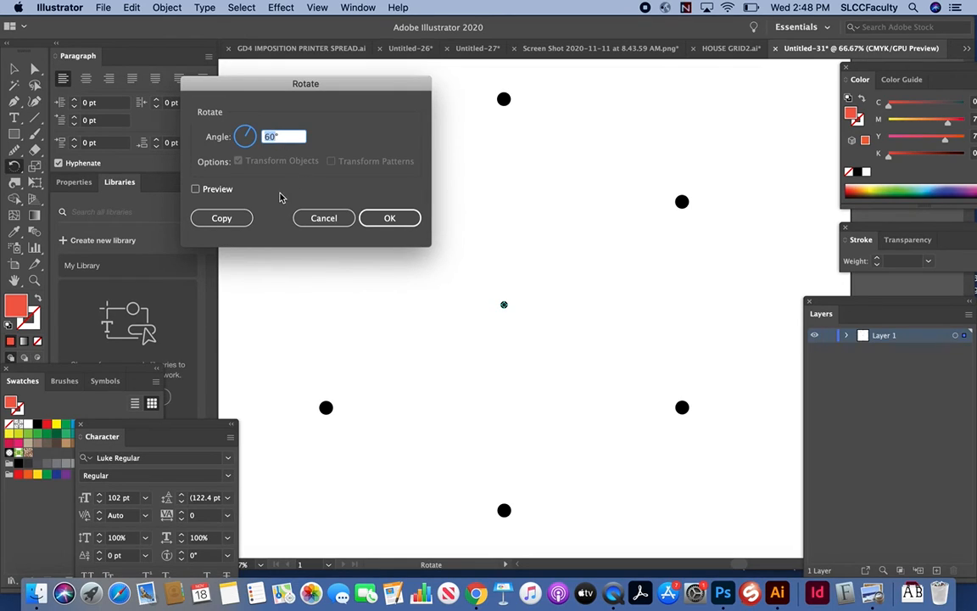
click(223, 219)
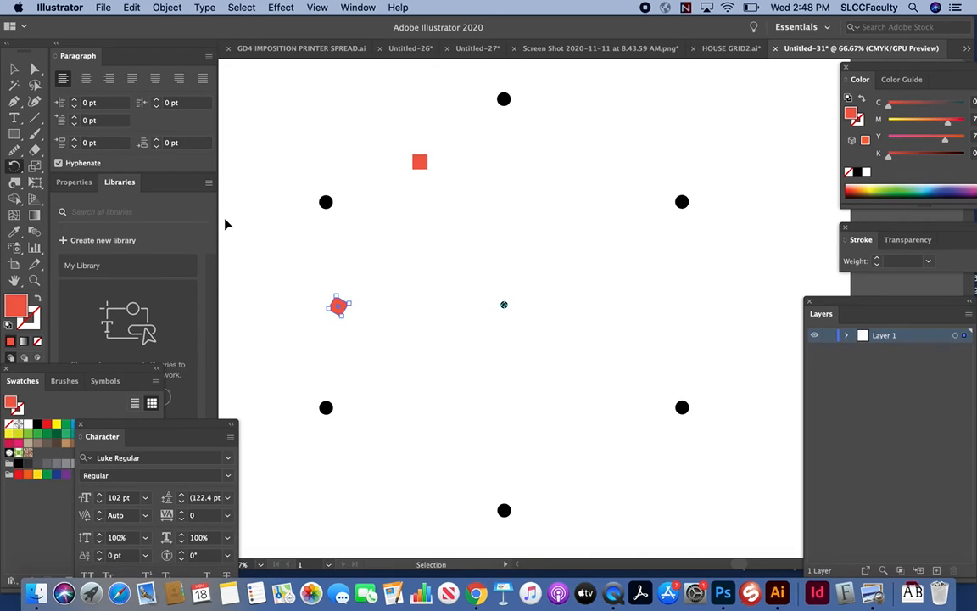
Repeat the square's 60° rotated copy until six squares surround the centre dot, and clear the selection
key(cmd+d)
key(cmd+d)
key(cmd+d)
key(super+d)
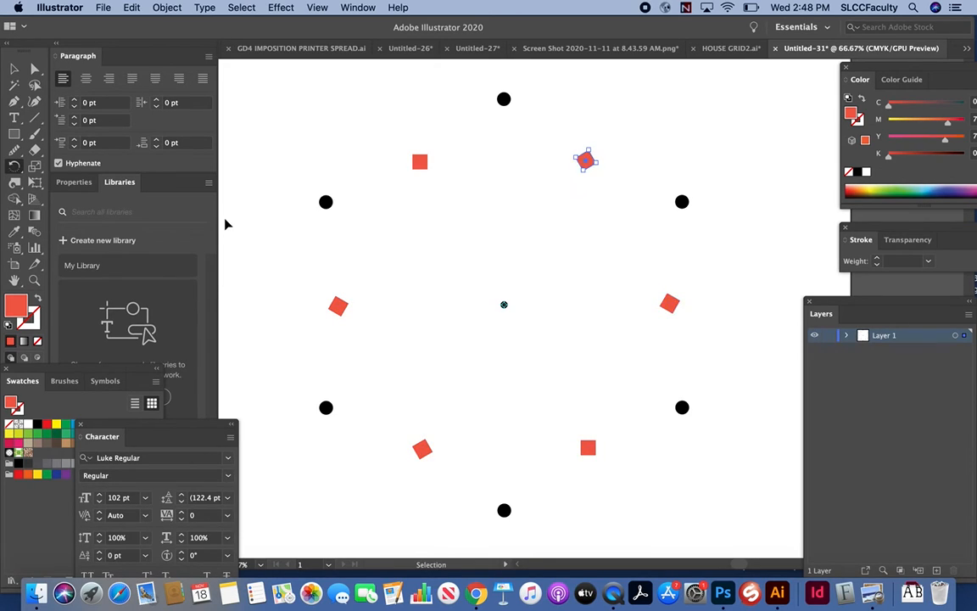
click(16, 69)
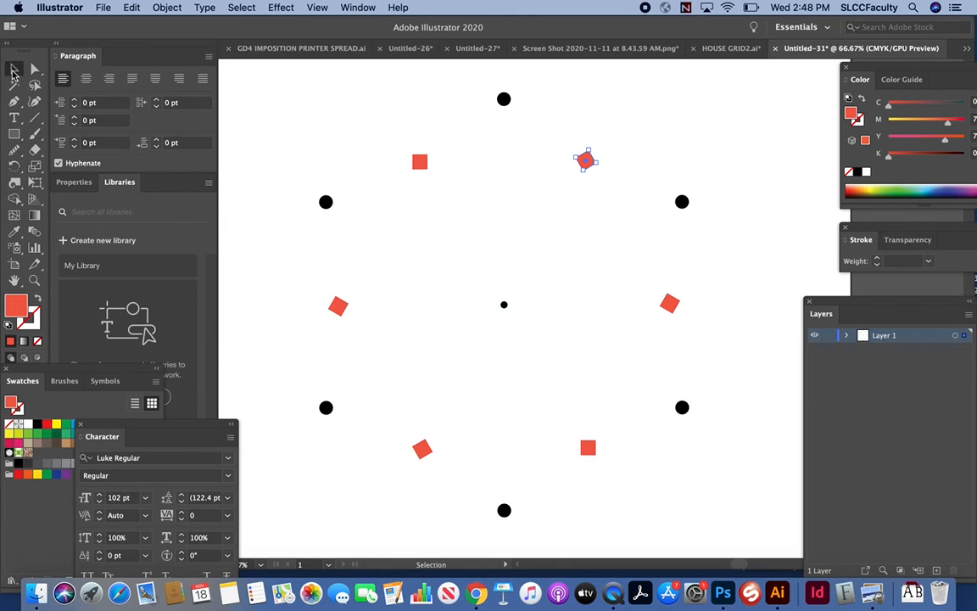
click(251, 96)
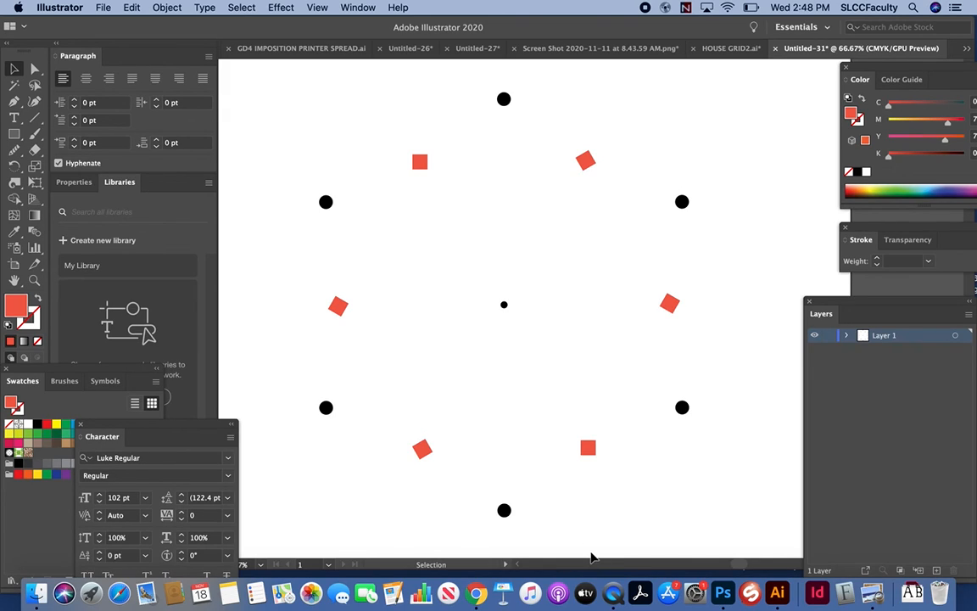
click(614, 596)
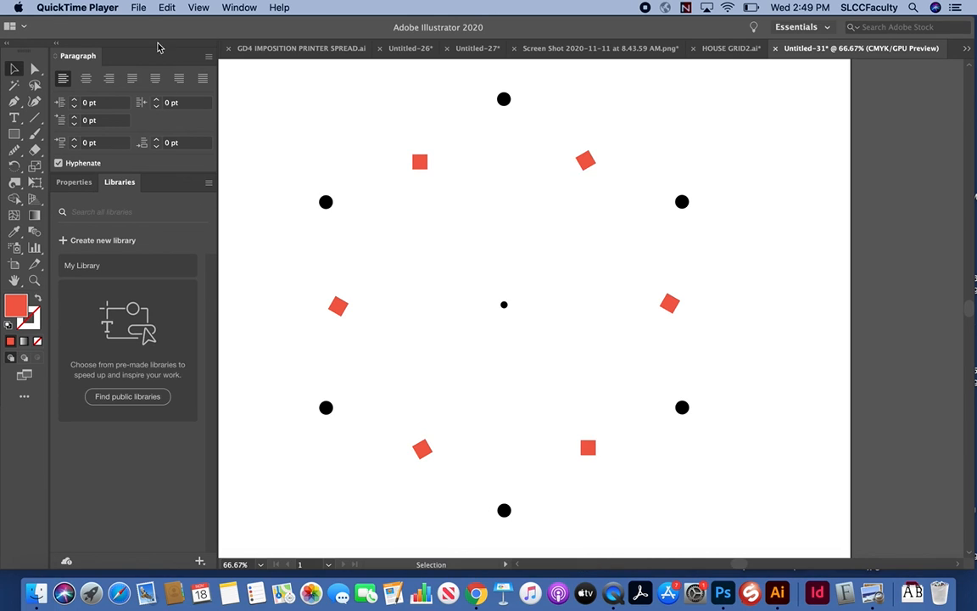
click(138, 9)
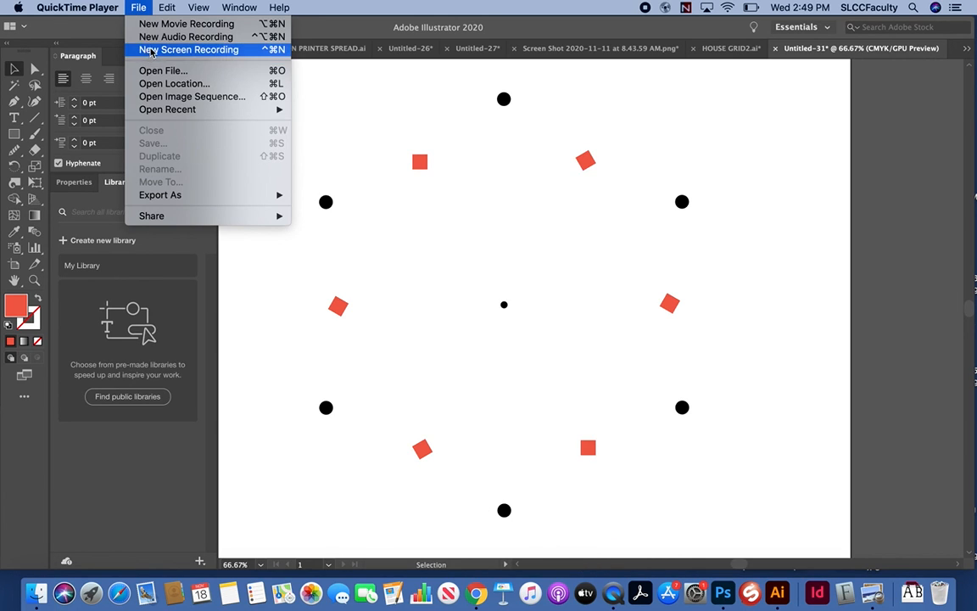
click(136, 49)
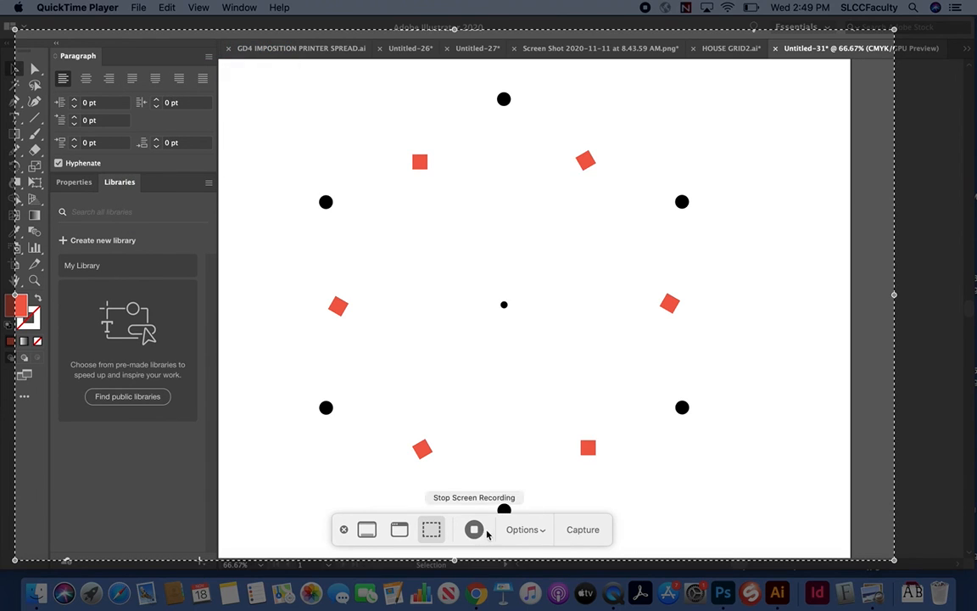